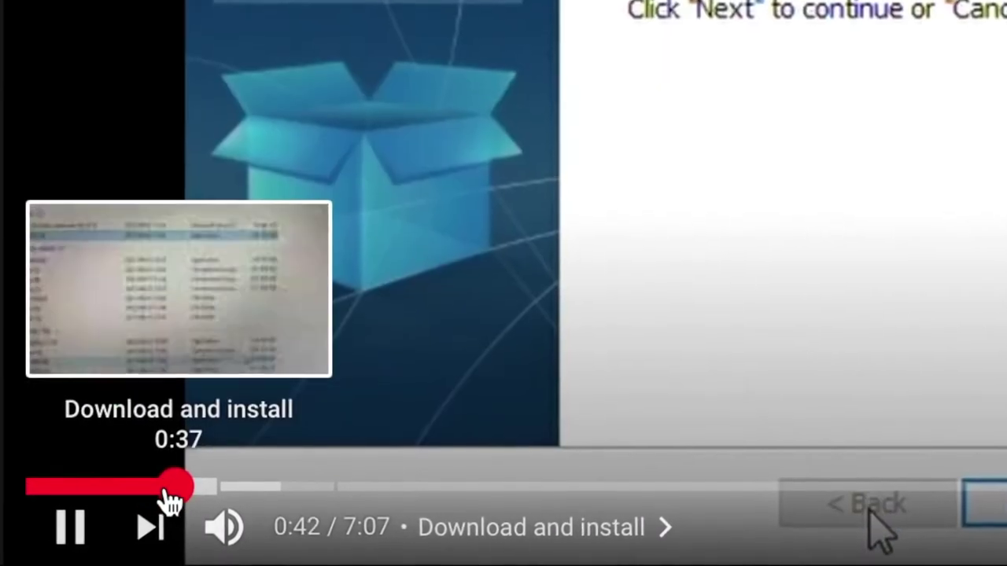
# Scrub the YouTube tutorial back to 0:00 to replay the Download and install chapter.
pyautogui.moveTo(75, 498); pyautogui.dragTo(16, 496)
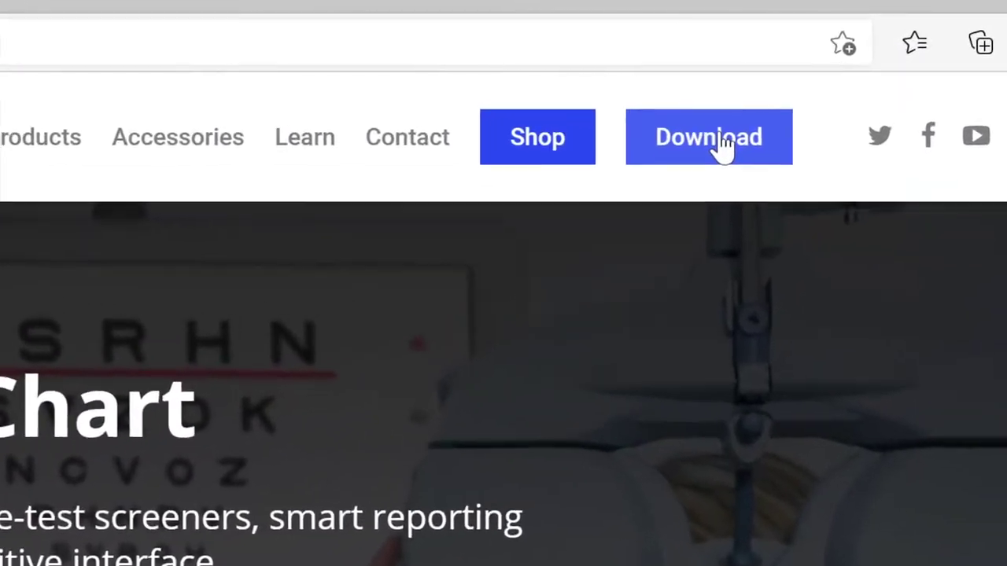
# Open the Chart2020 Pro trial download form and enter 'Test' as the first name.
pyautogui.click(767, 112)
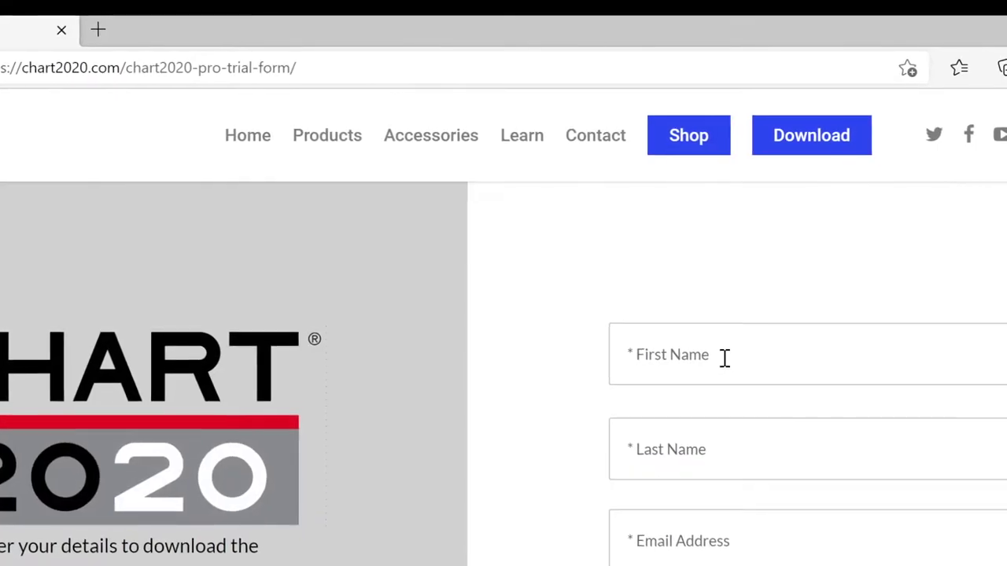
pyautogui.click(724, 358)
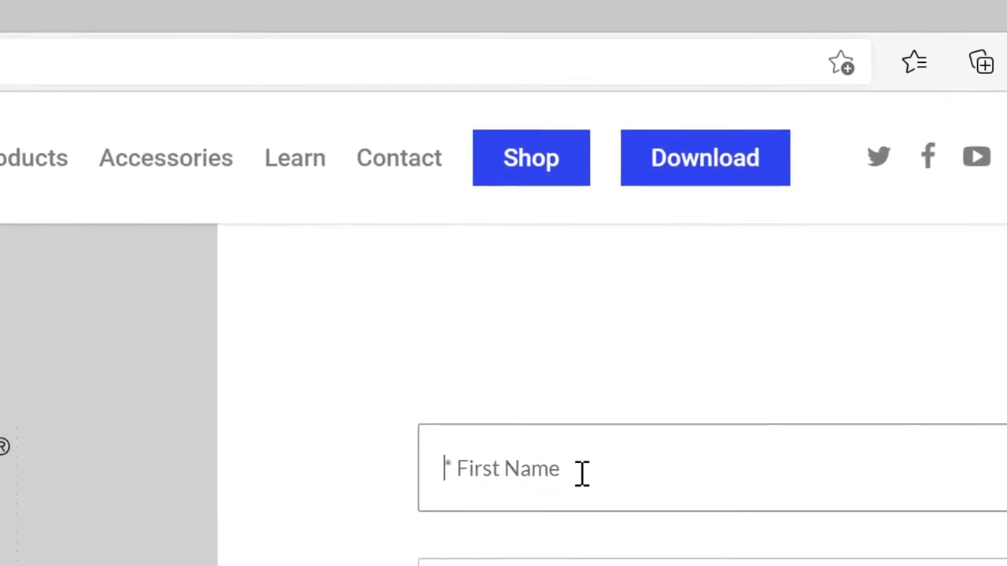
pyautogui.write('Test')
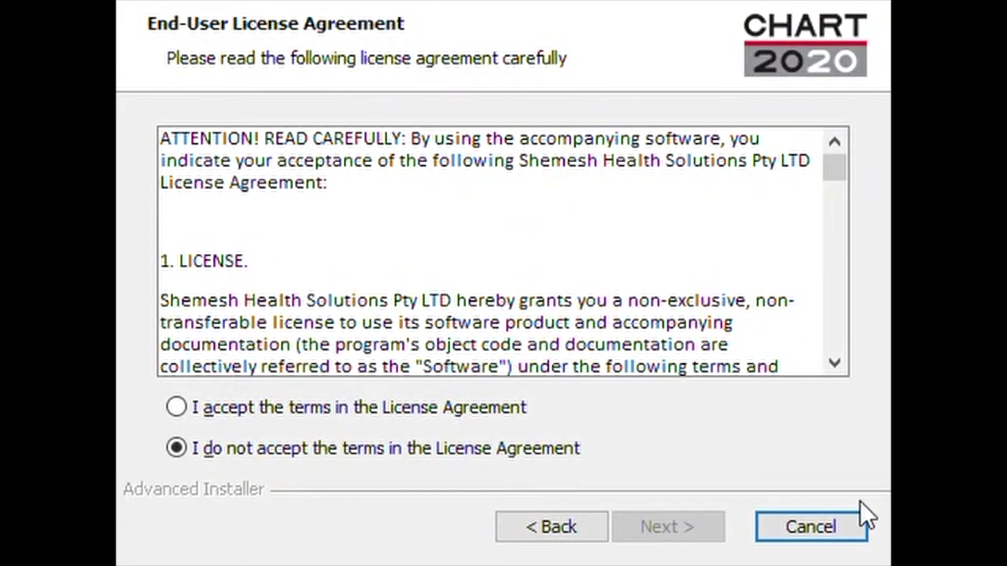
# Run the Setup Wizard: accept the licence, install, and finish with Launch Chart2020 ticked.
pyautogui.click(553, 524)
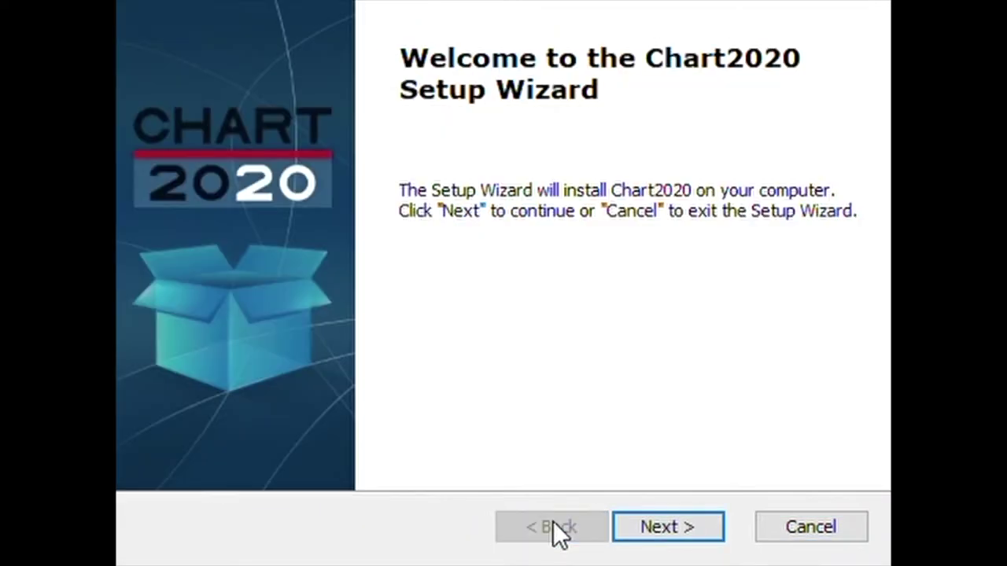
pyautogui.click(667, 527)
pyautogui.click(176, 407)
pyautogui.click(667, 527)
pyautogui.click(669, 527)
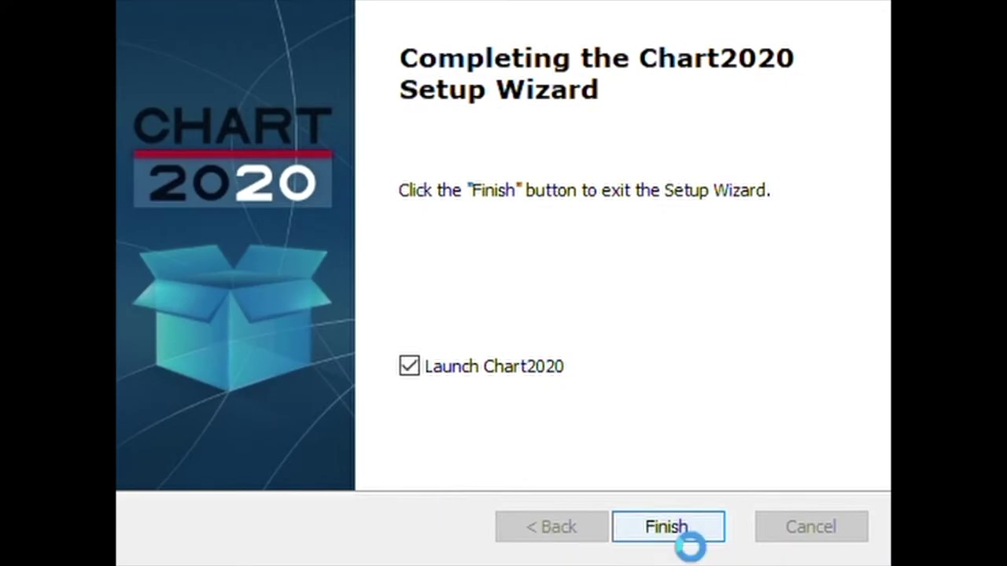
pyautogui.click(685, 543)
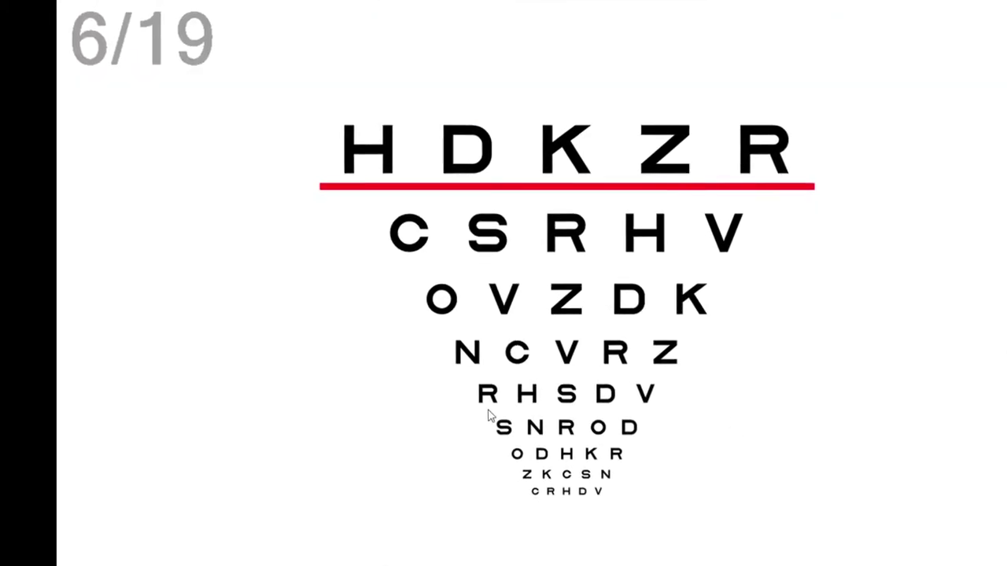
# Open Initial Calibration from the sidebar settings and start entering the calibration line length in inches.
pyautogui.moveTo(158, 310)
pyautogui.click(169, 275)
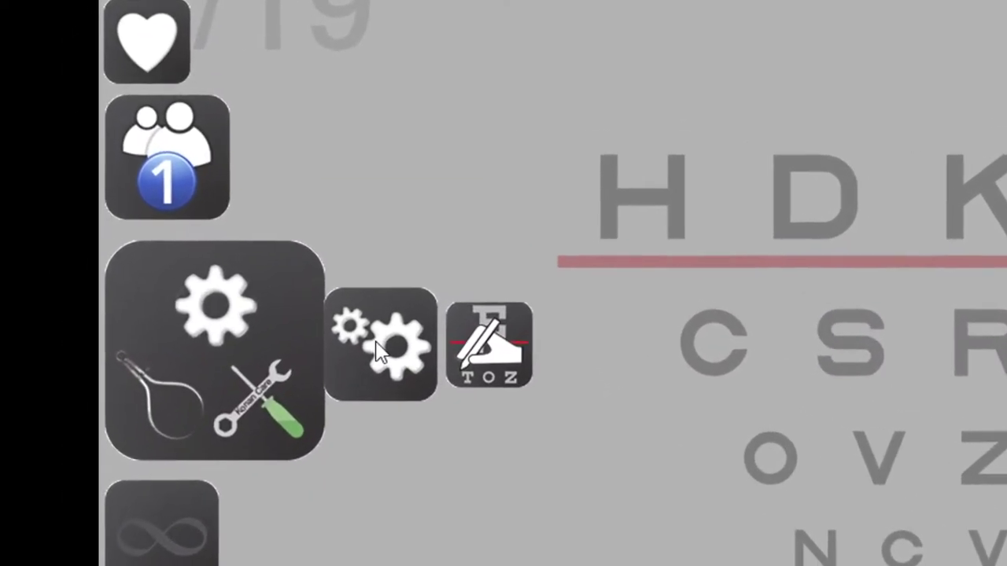
pyautogui.click(330, 314)
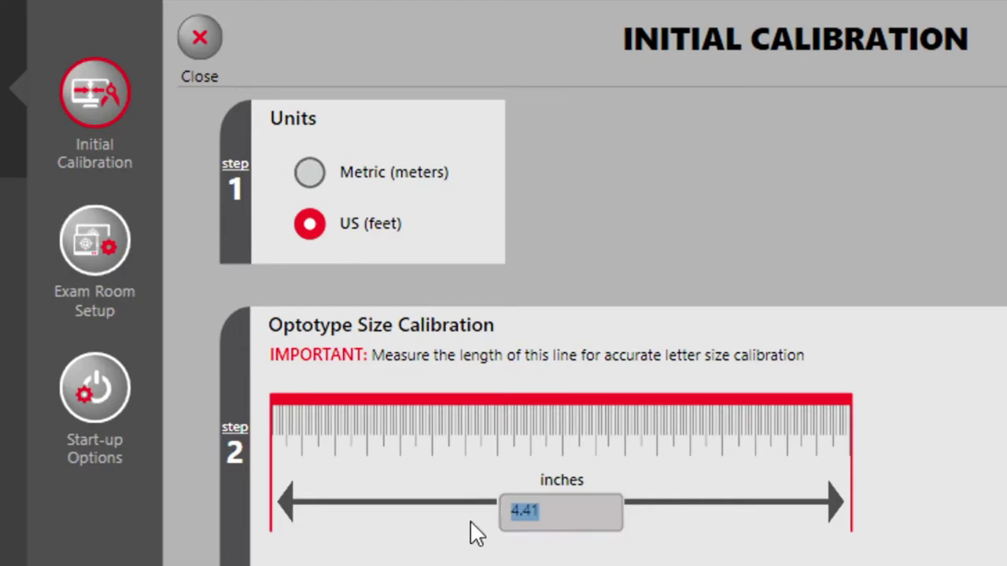
pyautogui.write('.')
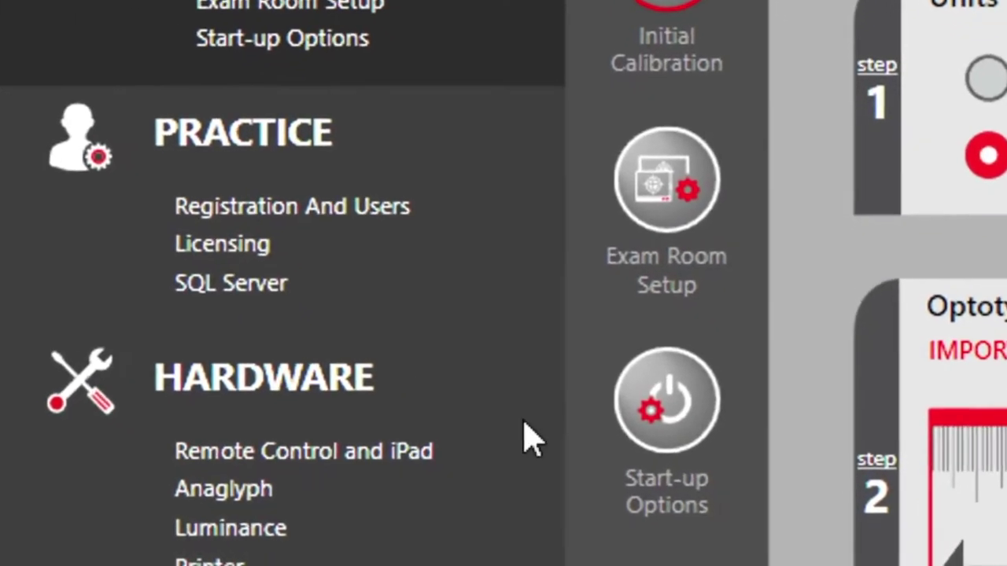
# In Start-up Options, set the start-up chart to Triple Line mode.
pyautogui.click(664, 398)
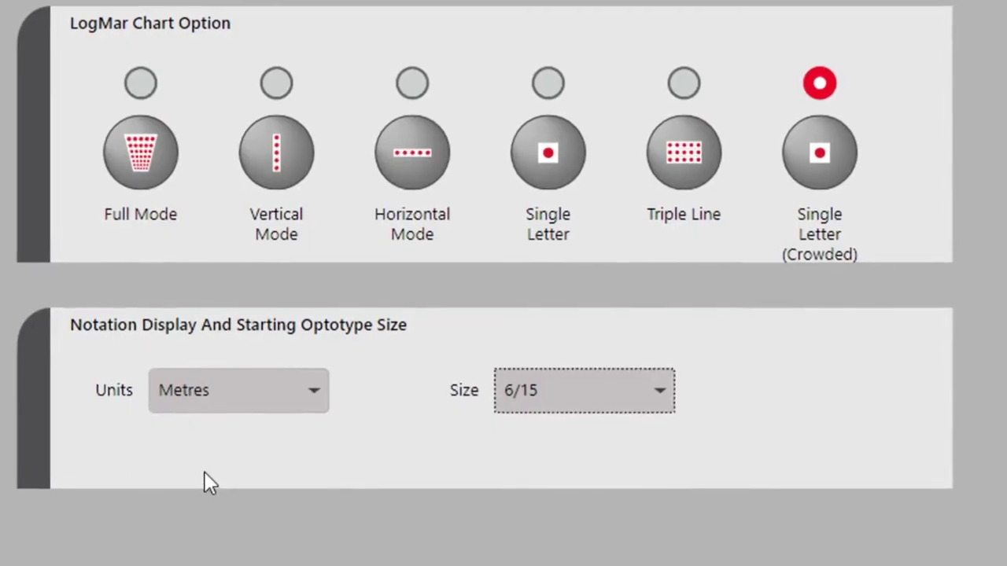
pyautogui.click(141, 82)
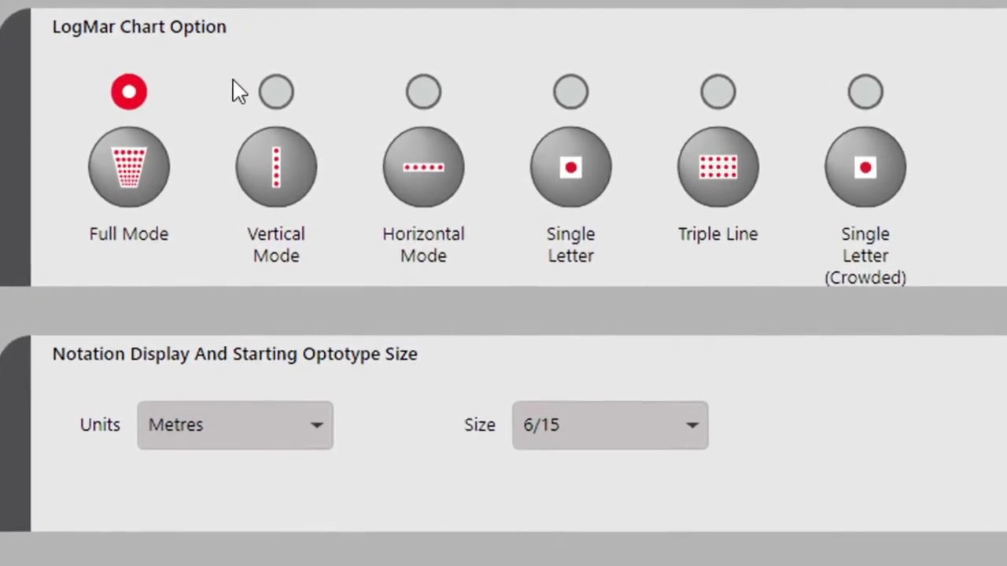
pyautogui.click(442, 108)
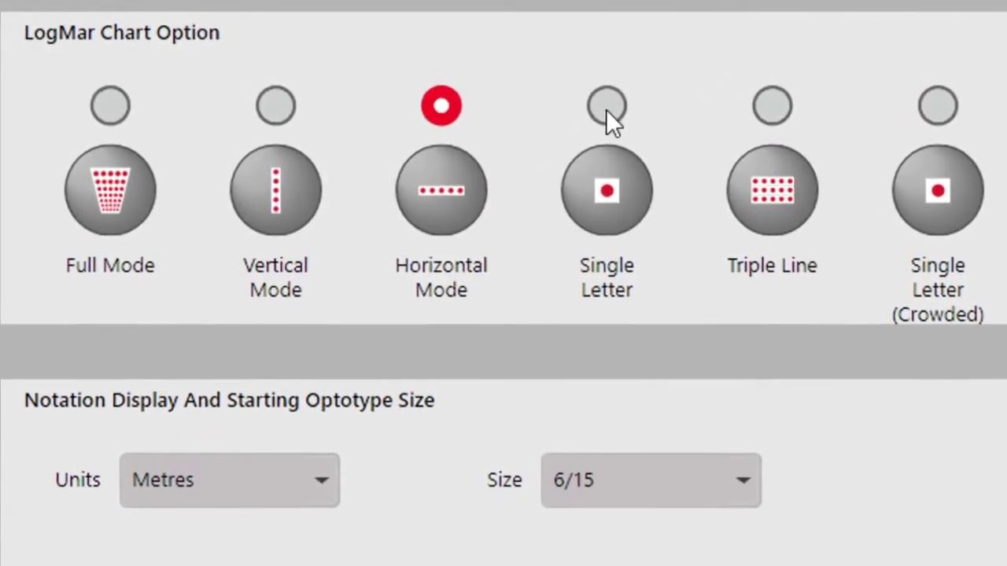
pyautogui.click(760, 106)
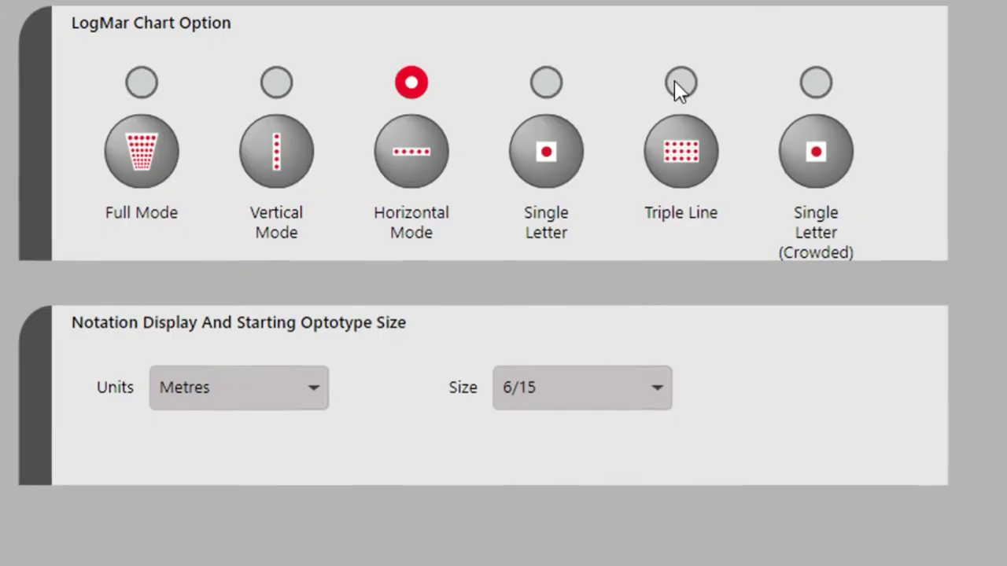
pyautogui.click(681, 82)
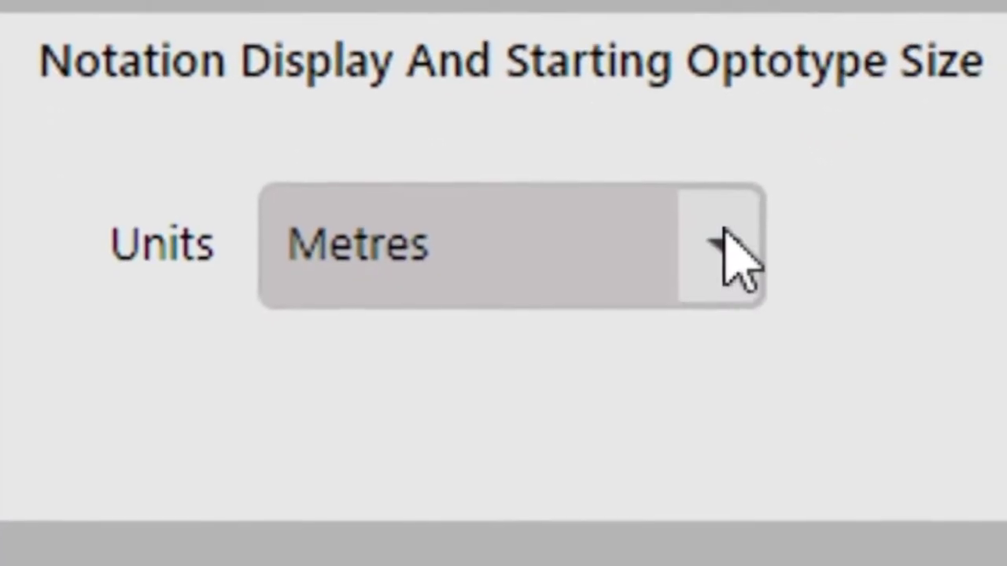
# Change the notation units from Metres to Feet.
pyautogui.click(742, 226)
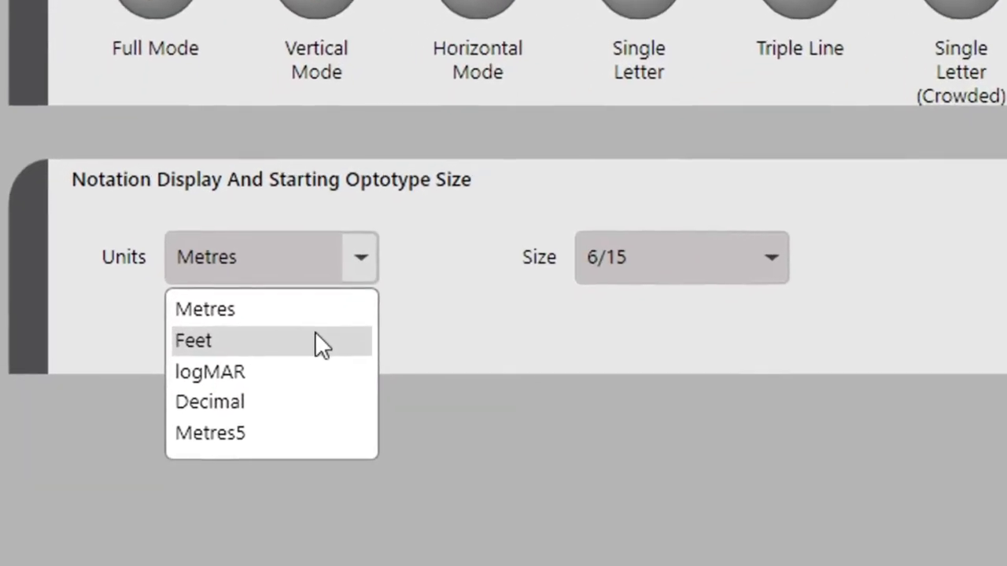
pyautogui.click(318, 340)
pyautogui.click(771, 257)
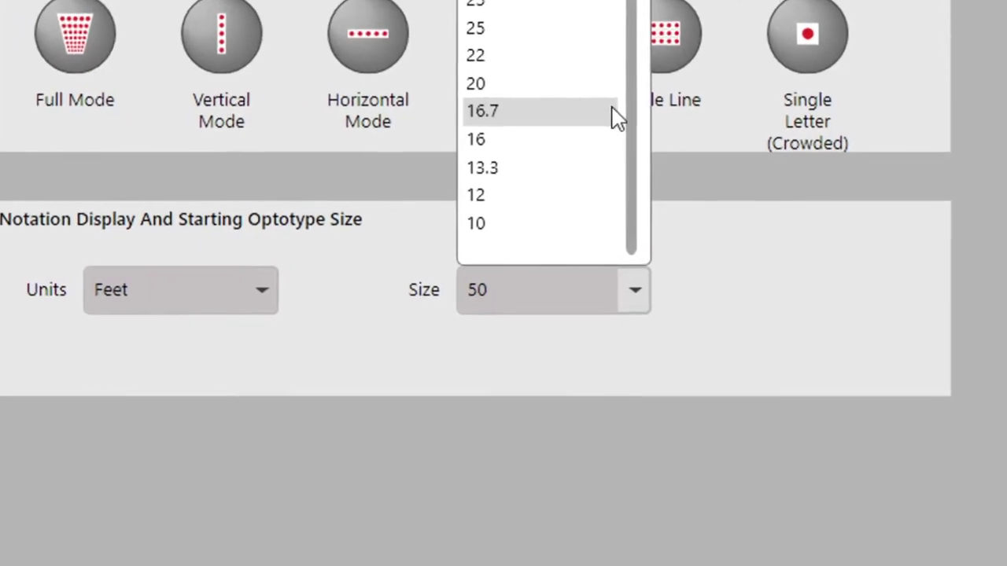
# Set the starting optotype size to 40 and return to the Preferred Sloan letter chart.
pyautogui.click(472, 8)
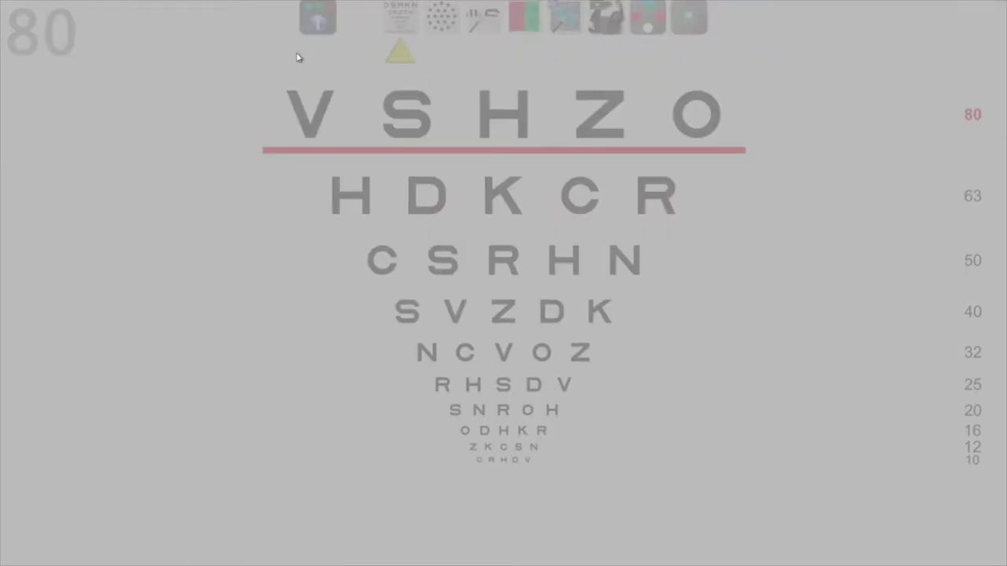
# Show the exam sequences and advance through dot-pattern, contrast, duochrome, stereo and video tests.
pyautogui.click(315, 27)
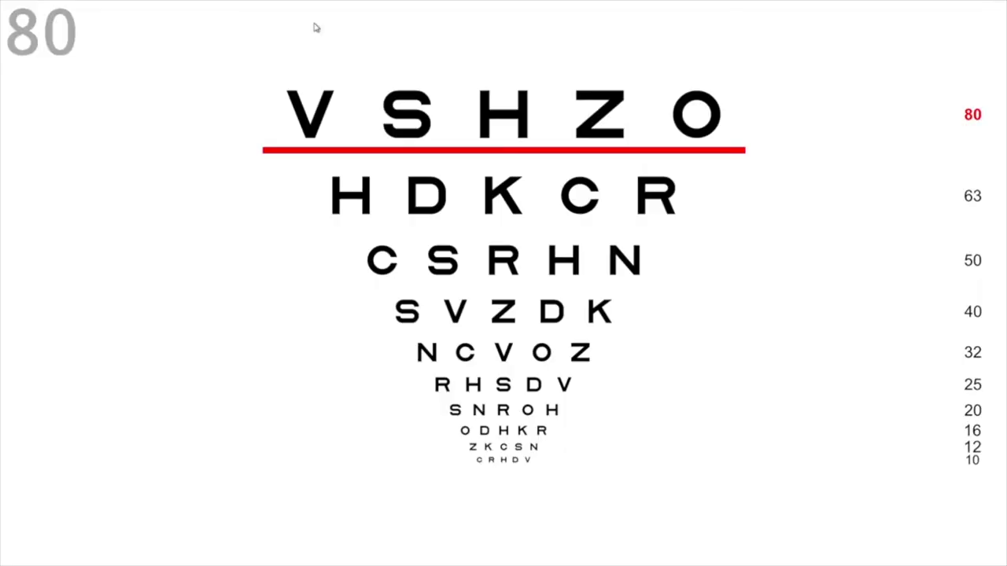
pyautogui.press('Right')
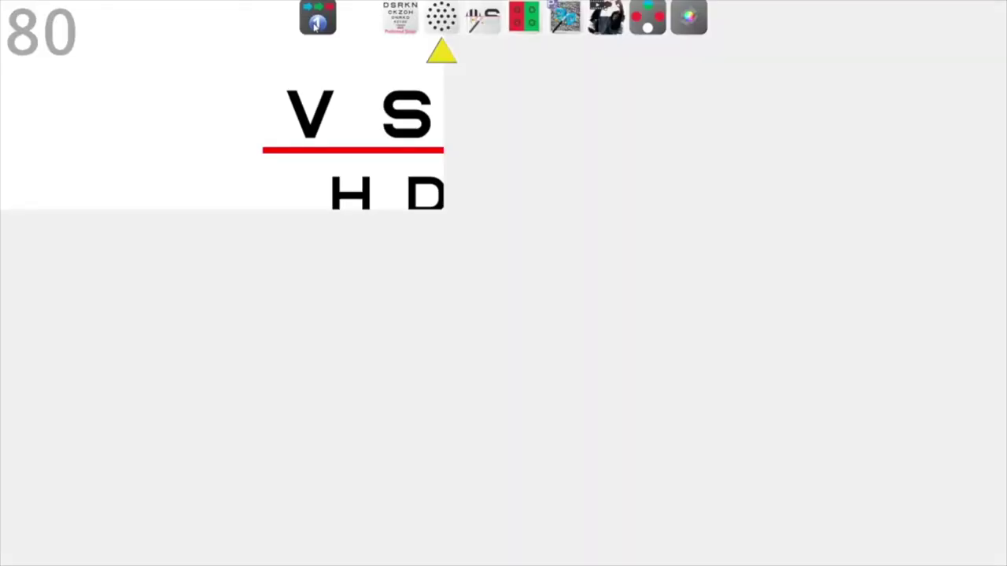
pyautogui.press('Right')
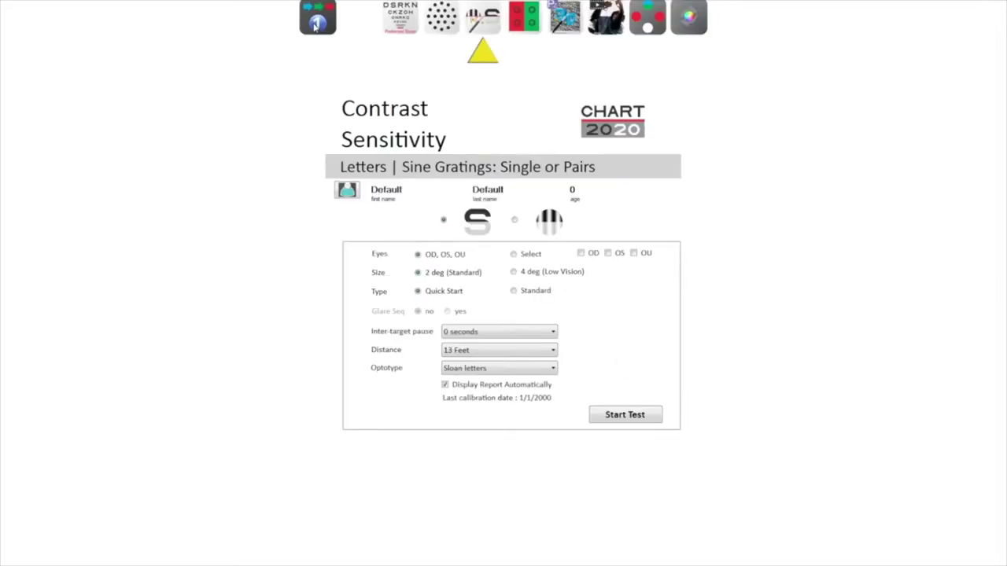
pyautogui.press('Right')
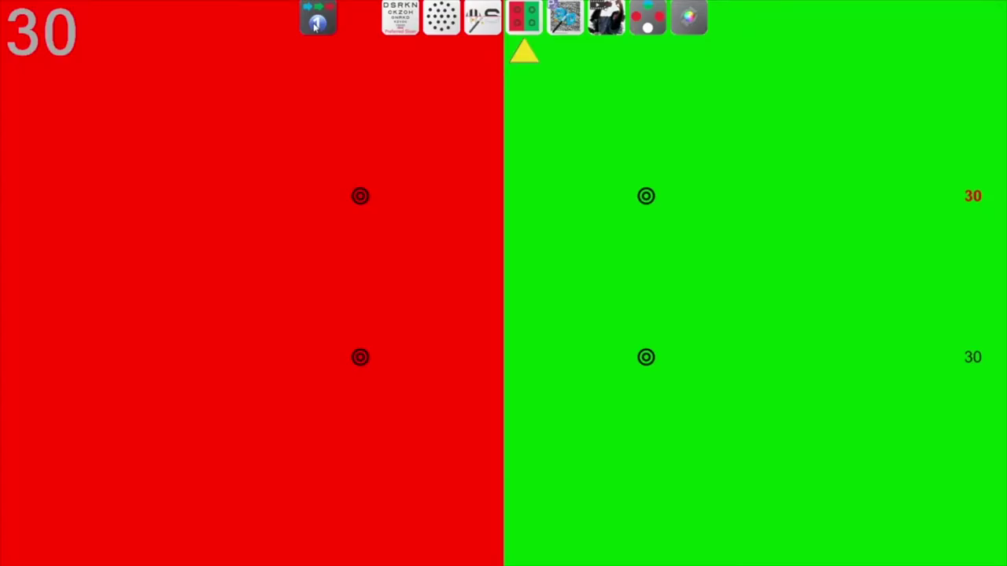
pyautogui.press('Right')
pyautogui.press('Right')
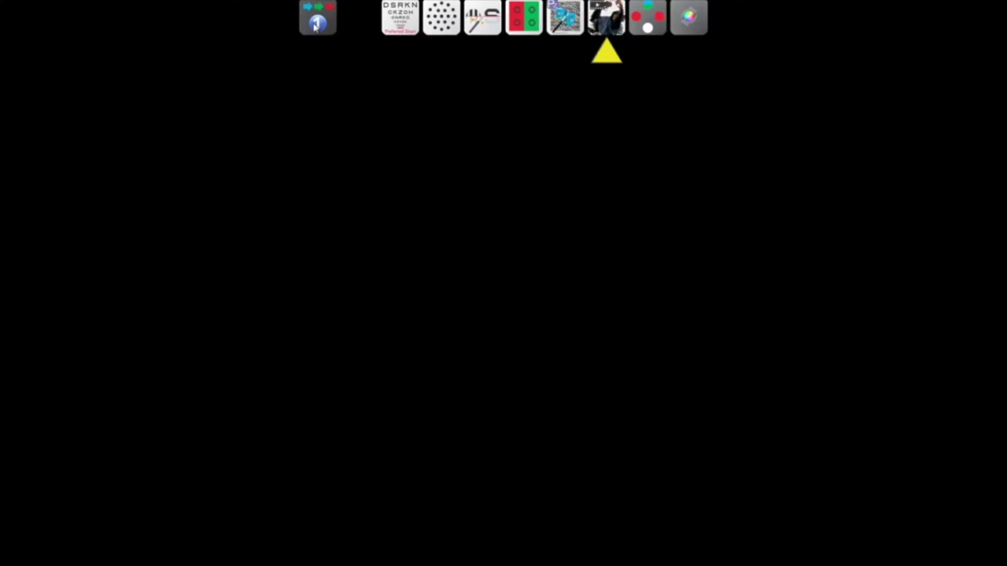
pyautogui.press('Right')
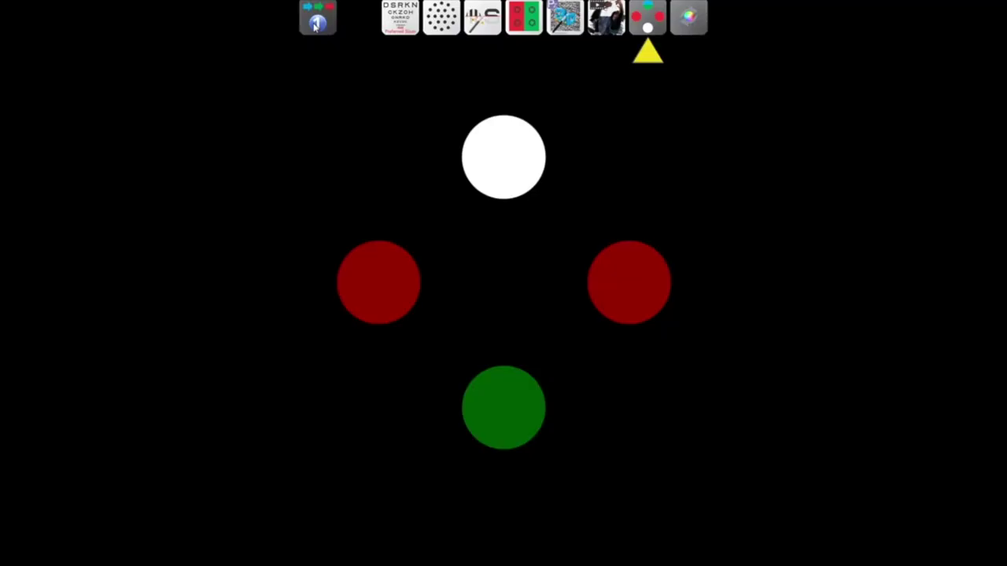
pyautogui.press('Right')
# Step back to the numbers acuity chart, randomize its digits and move up to larger rows.
pyautogui.press('Left')
pyautogui.press('Left')
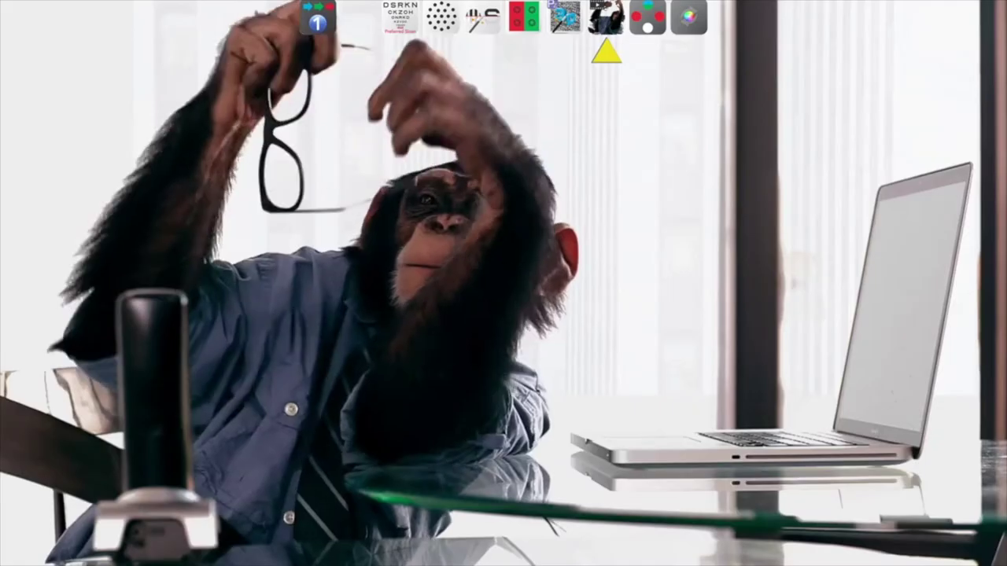
pyautogui.press('Return')
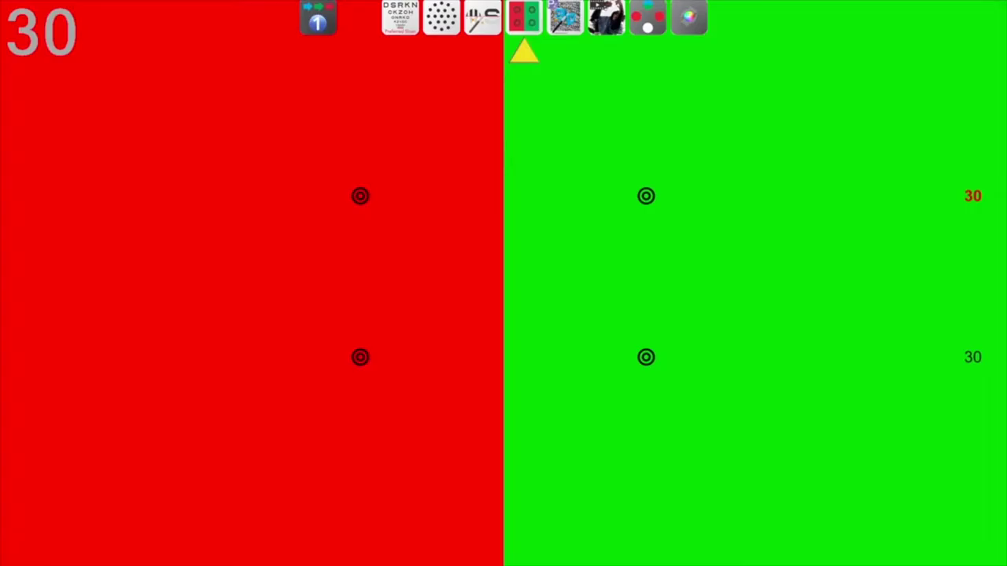
pyautogui.press('Left')
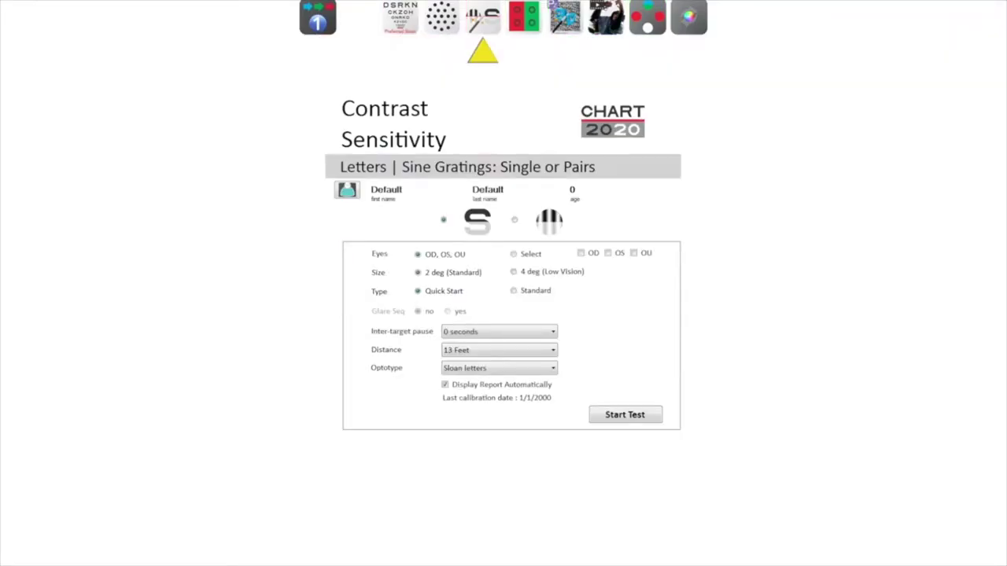
pyautogui.press('Left')
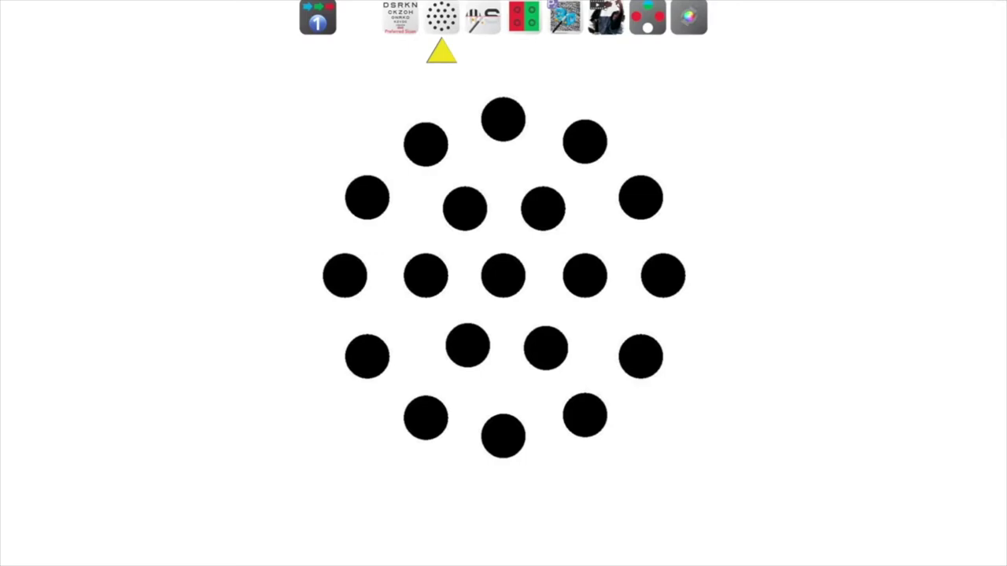
pyautogui.press('Right')
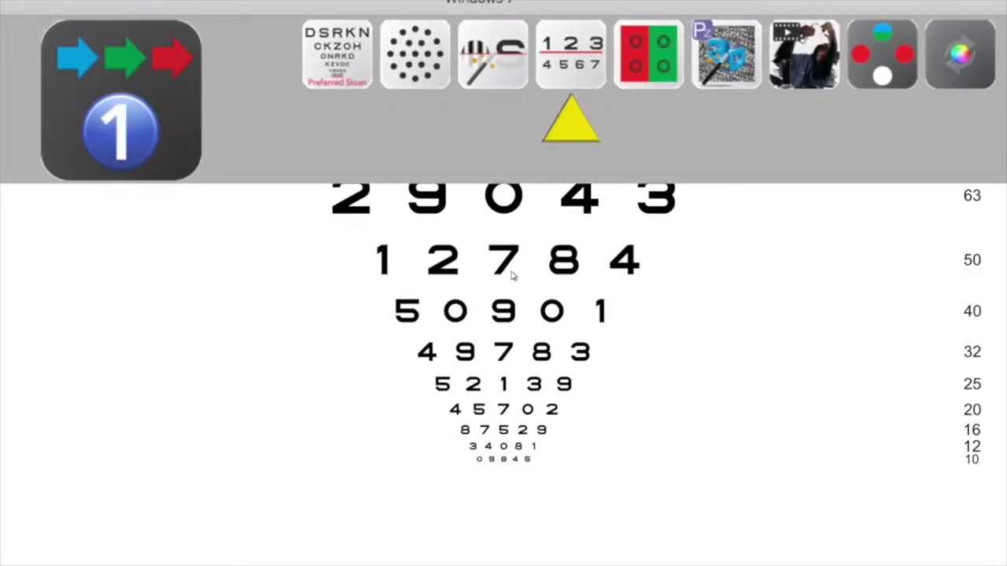
pyautogui.press('space')
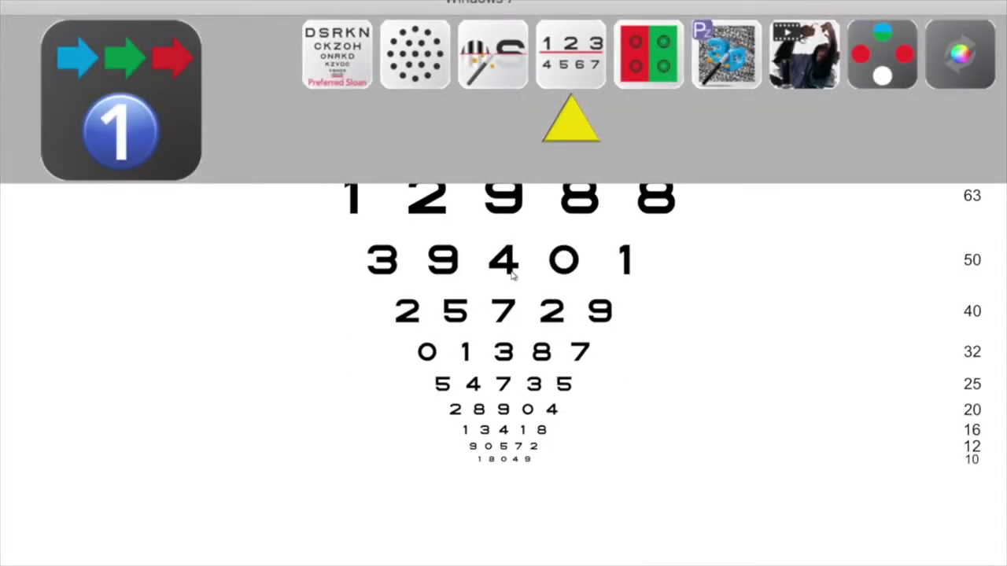
pyautogui.press('Up')
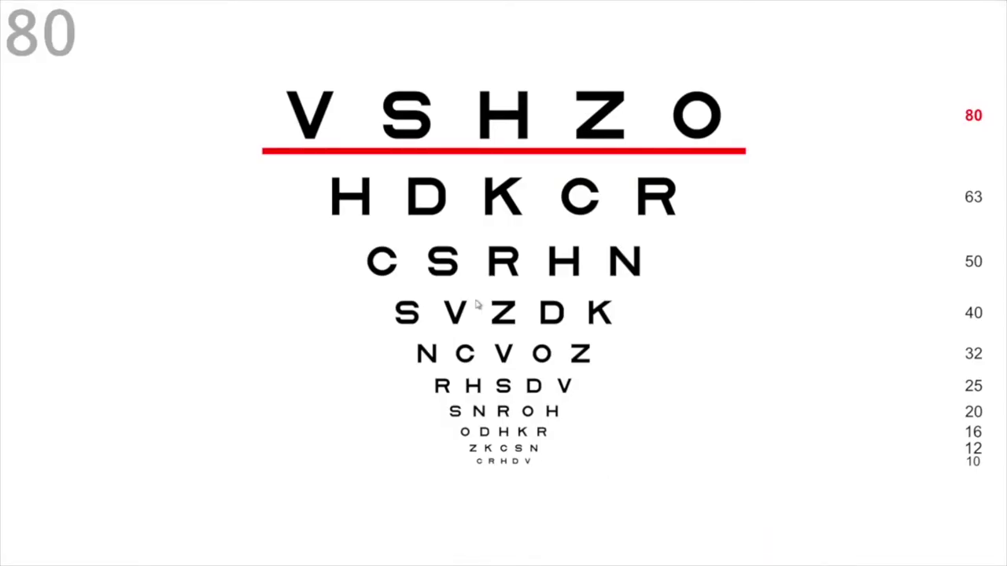
# Switch to exam sequence 2 and add the dot-pattern test from the library to it.
pyautogui.moveTo(304, 22)
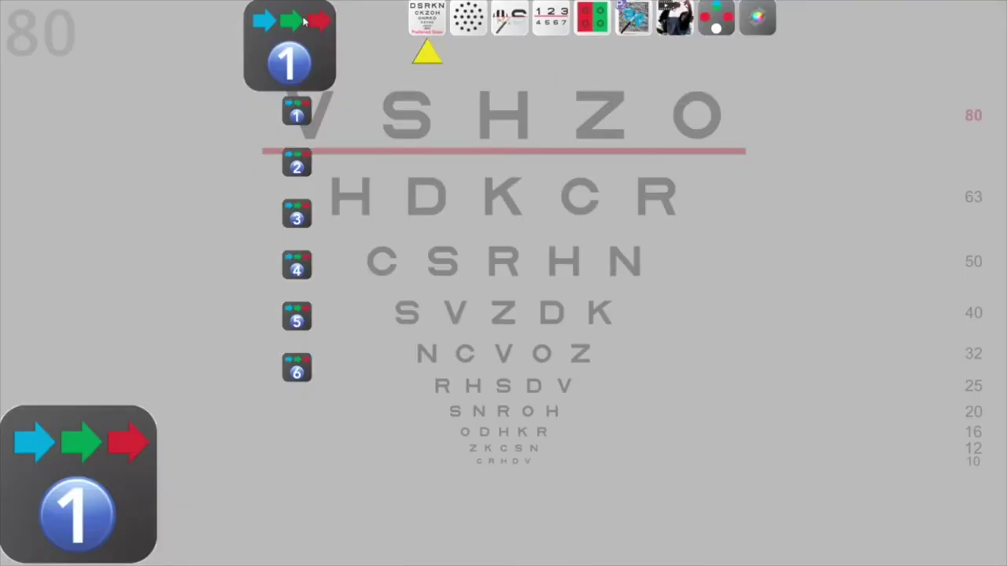
pyautogui.click(299, 165)
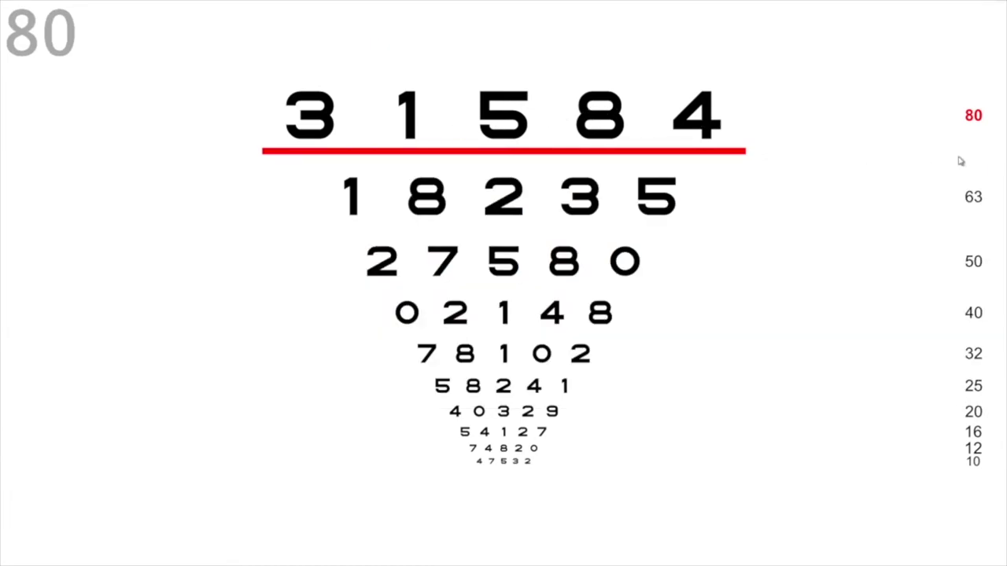
pyautogui.click(959, 161)
pyautogui.moveTo(989, 258)
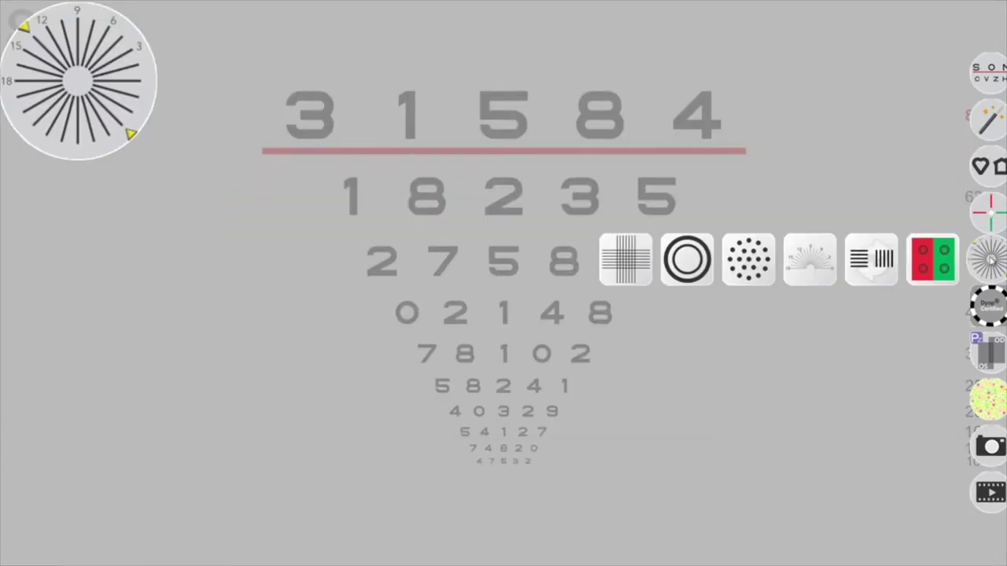
pyautogui.moveTo(755, 255); pyautogui.dragTo(521, 30)
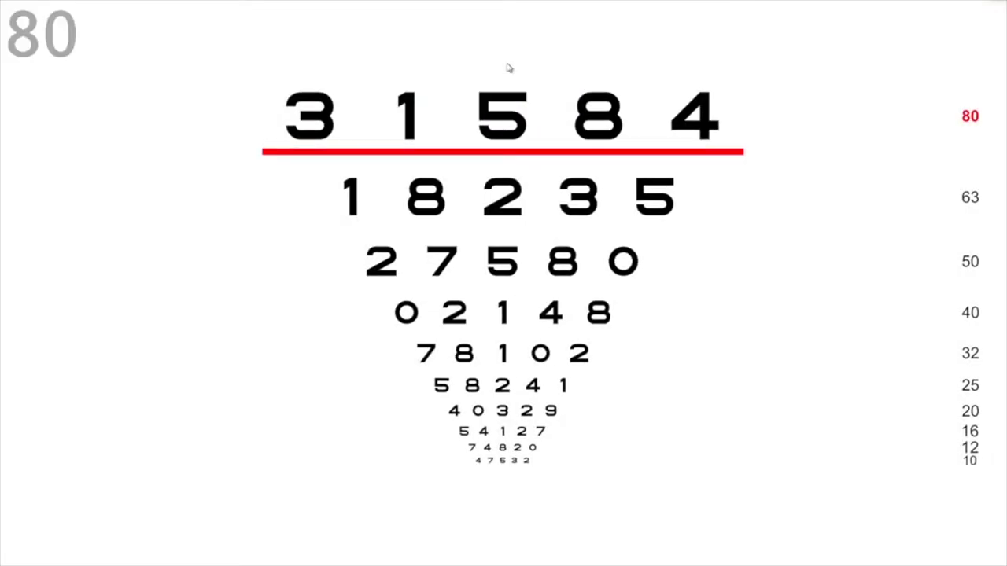
# Reposition the dot-pattern and Worth 4 dot tests in the sequence, then return to the chart.
pyautogui.moveTo(522, 30); pyautogui.dragTo(576, 30)
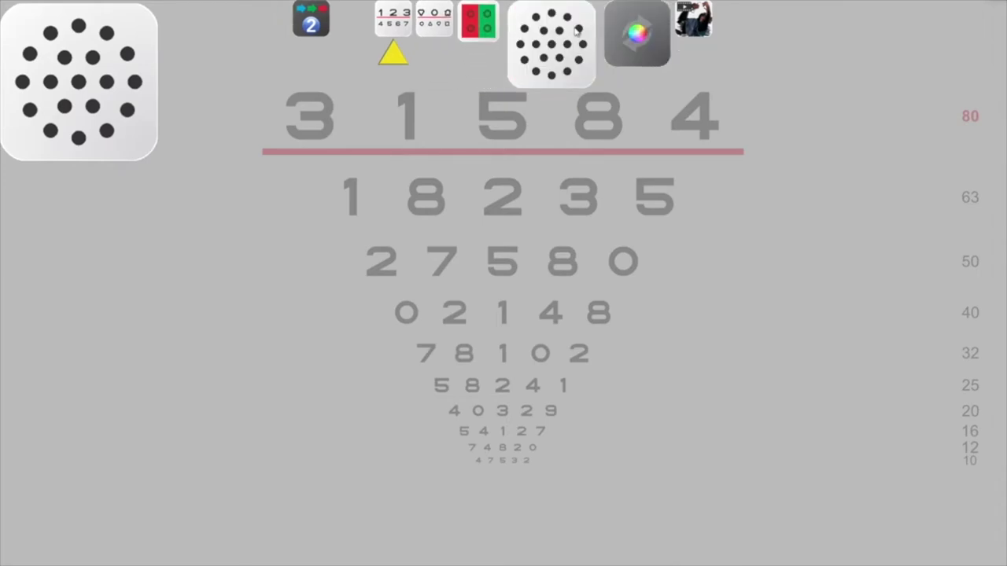
pyautogui.moveTo(576, 30); pyautogui.dragTo(575, 32)
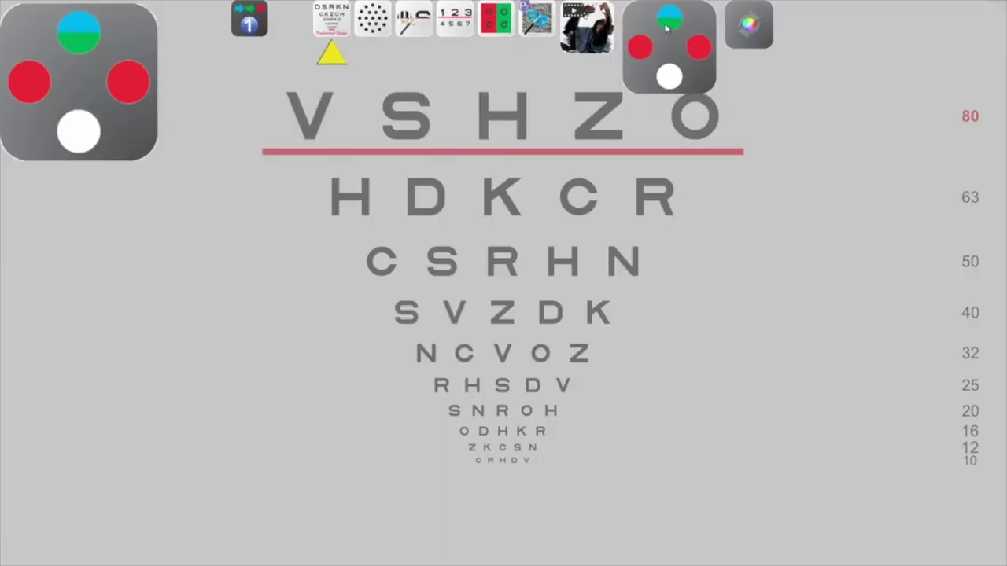
pyautogui.moveTo(667, 27); pyautogui.dragTo(658, 351)
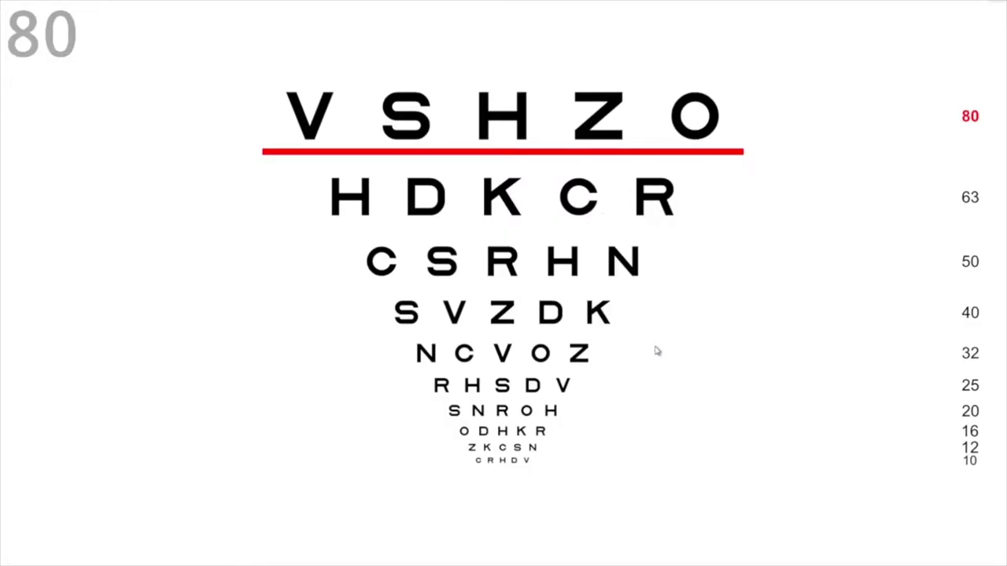
pyautogui.click(655, 47)
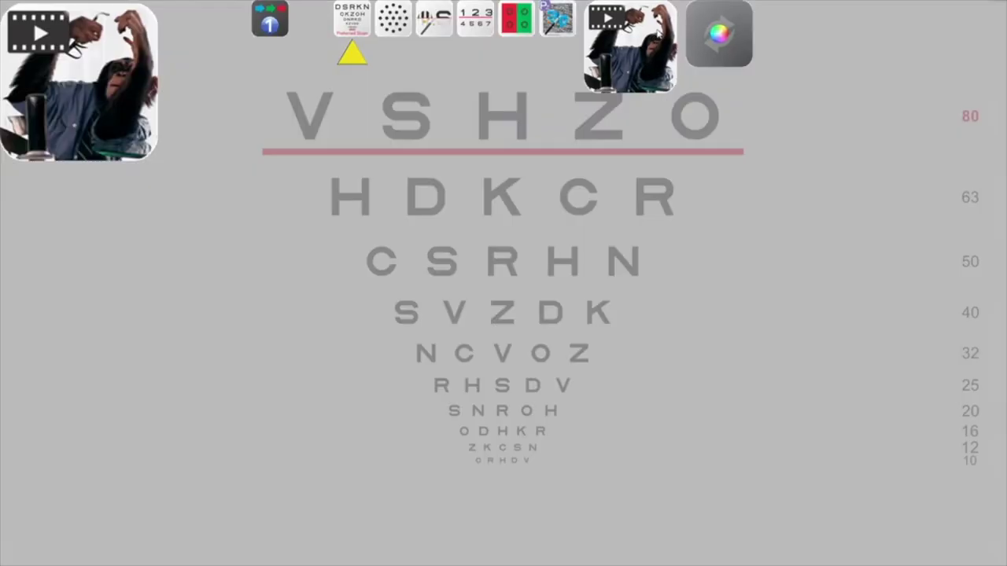
pyautogui.click(270, 19)
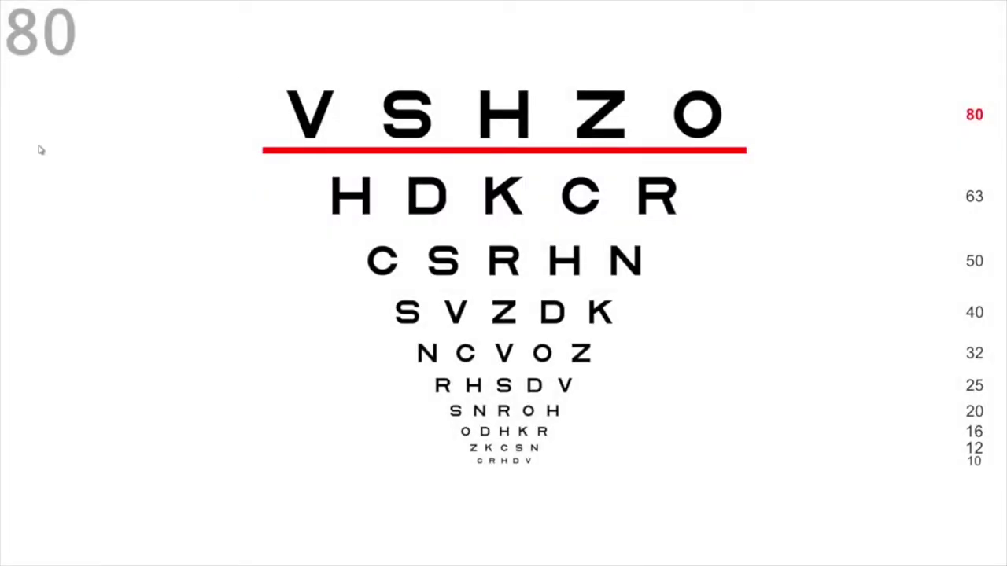
pyautogui.click(40, 149)
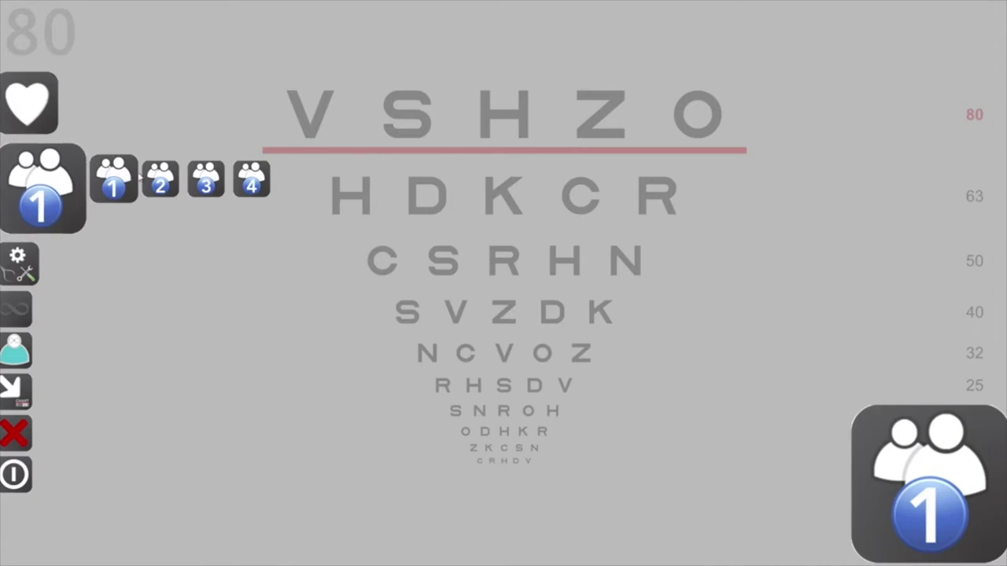
# Switch to User 4 and bring up the exam sequence list.
pyautogui.click(248, 178)
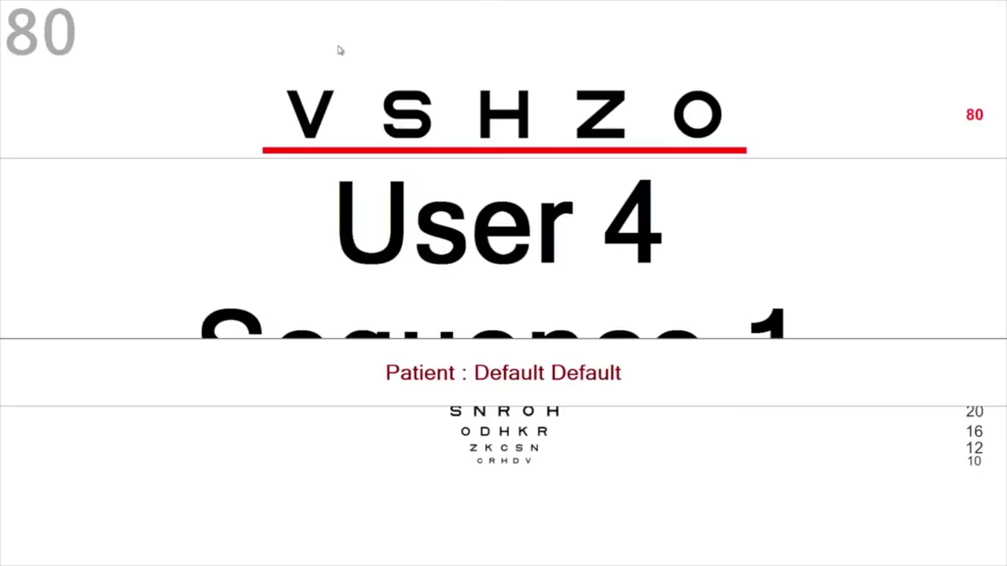
pyautogui.click(336, 32)
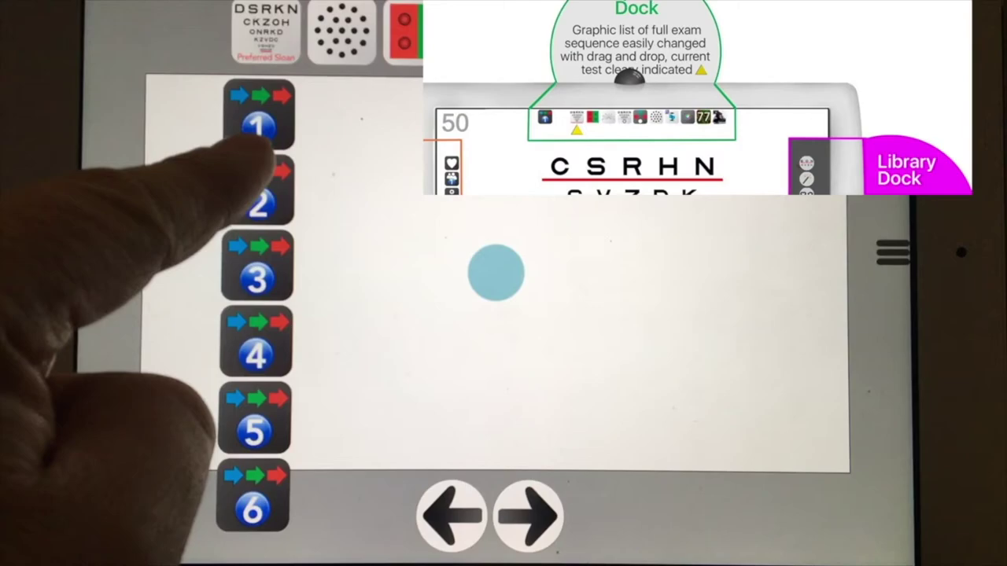
# On the iPad remote, select sequence 1, show the number chart and drag the LogMAR chart onto the display.
pyautogui.click(257, 126)
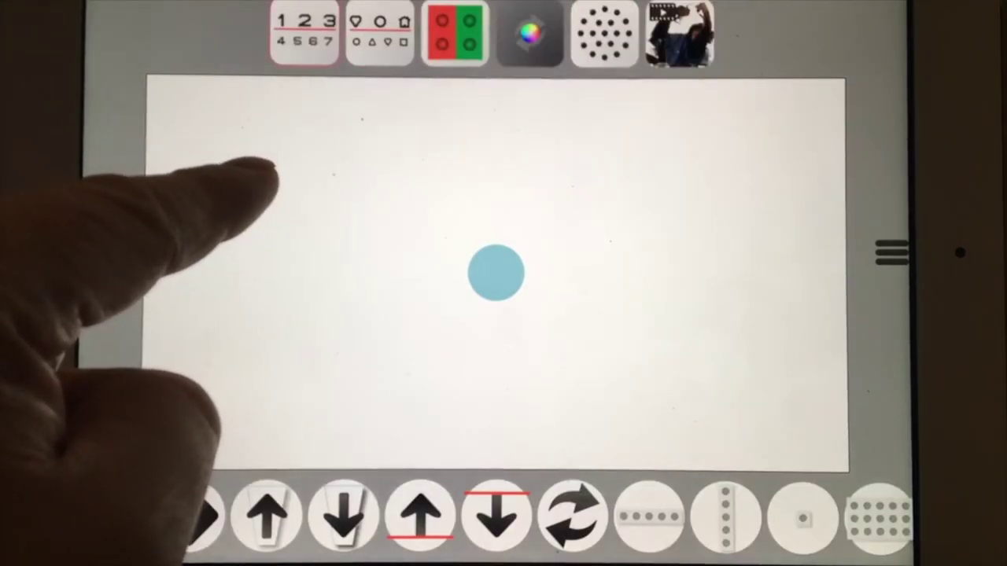
pyautogui.click(303, 35)
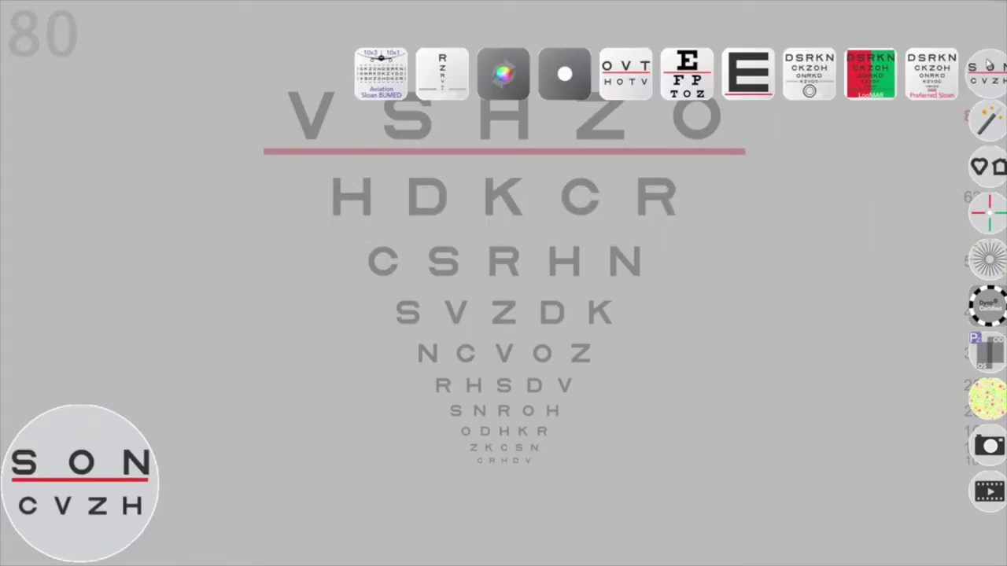
pyautogui.moveTo(833, 47); pyautogui.dragTo(96, 142)
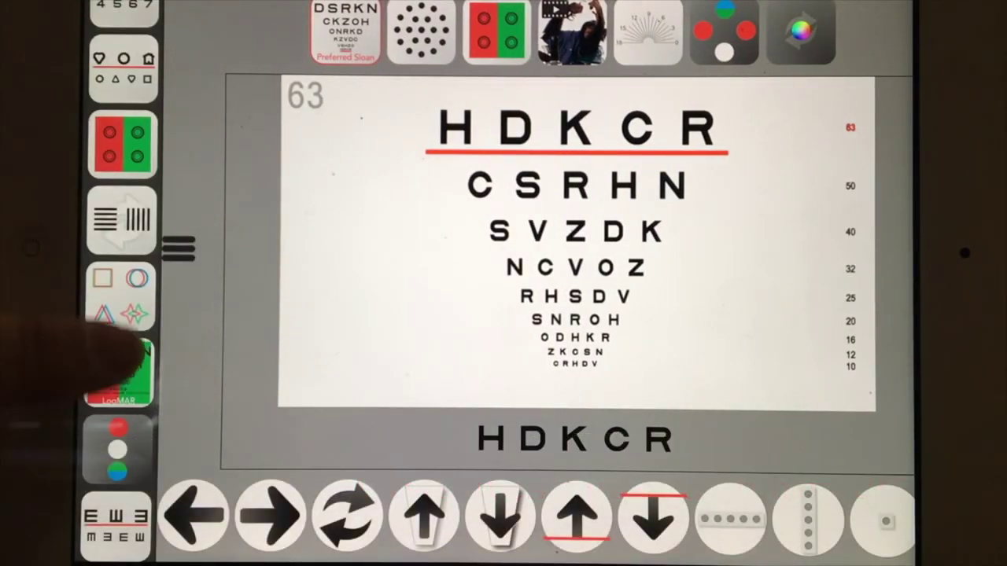
pyautogui.moveTo(126, 354); pyautogui.dragTo(126, 197)
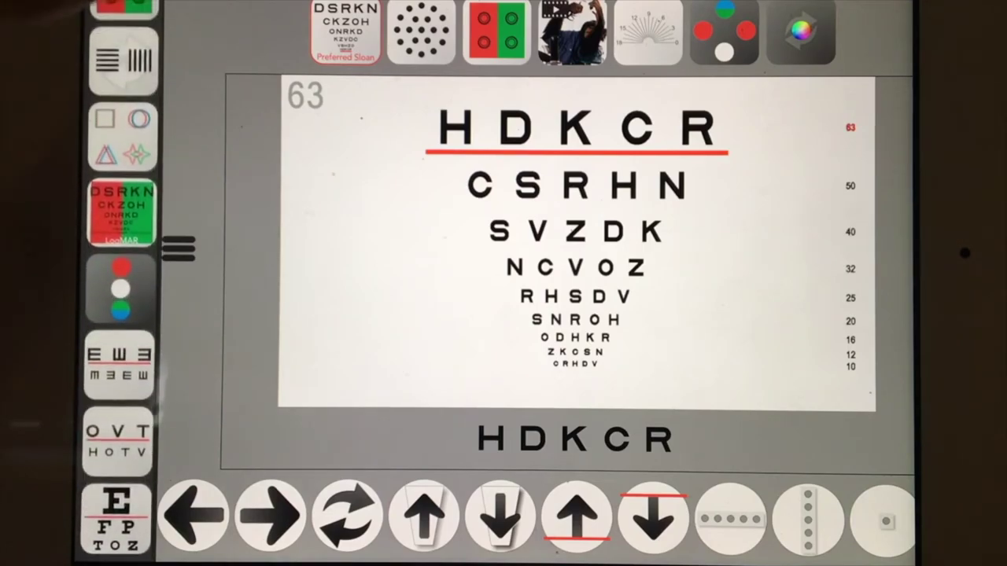